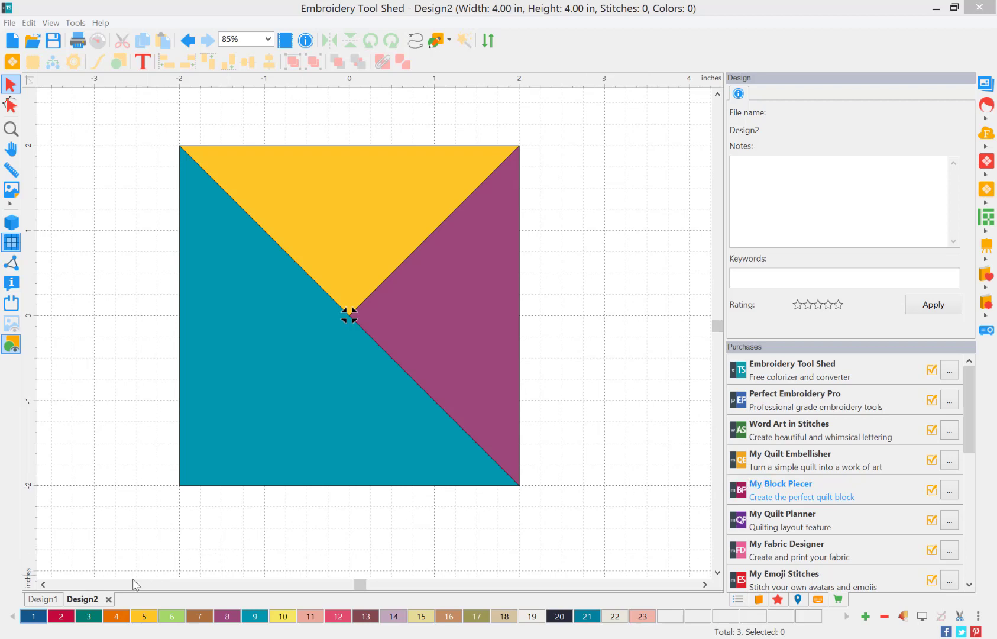
- Switch to the empty Design1 document and accept the grid options with 0.25 in spacing, major lines every 4 and snap to grid
click(44, 603)
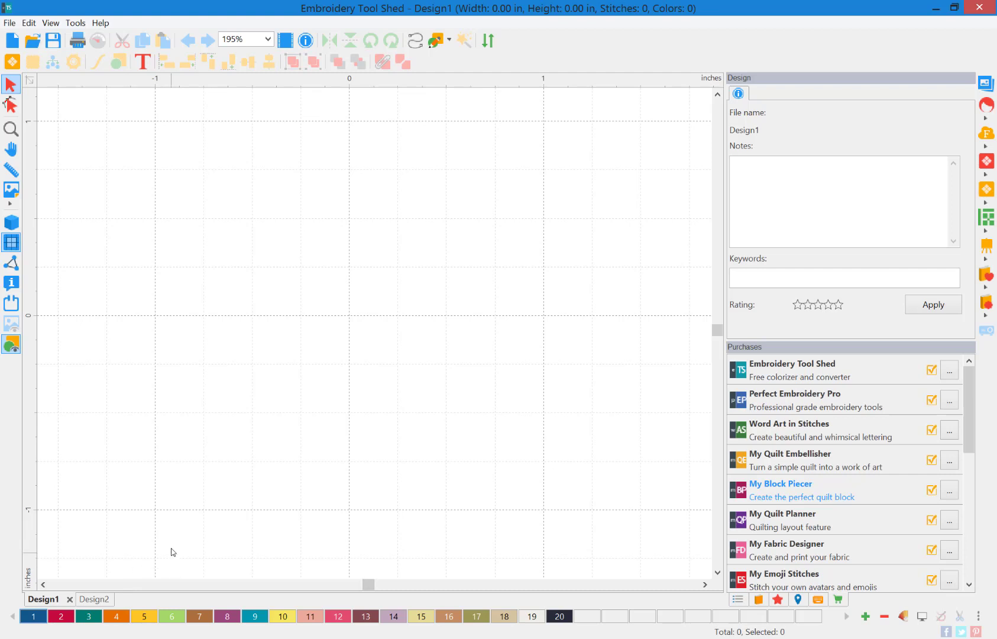
click(67, 24)
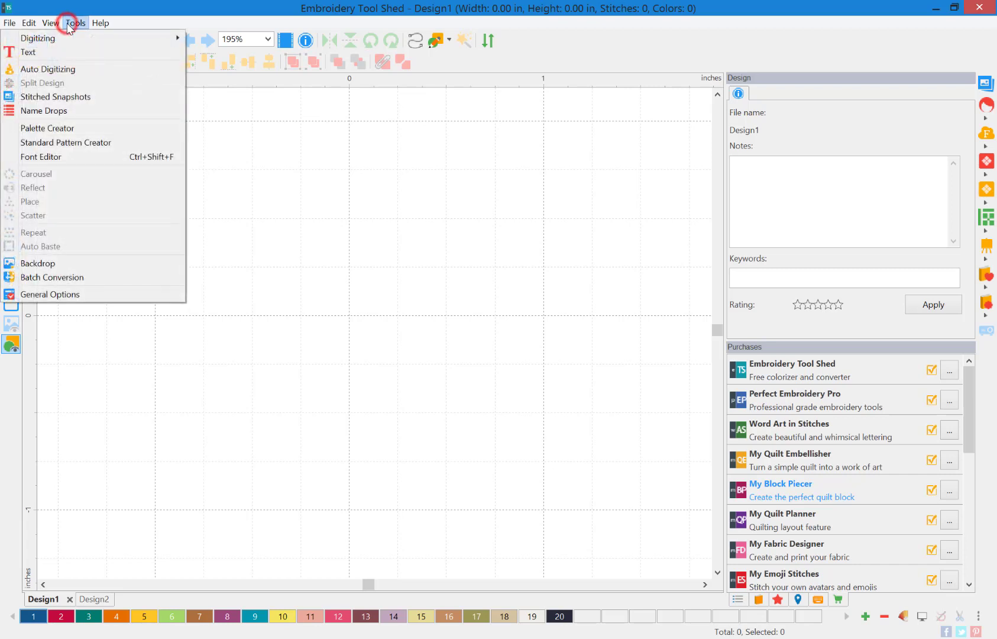
click(54, 294)
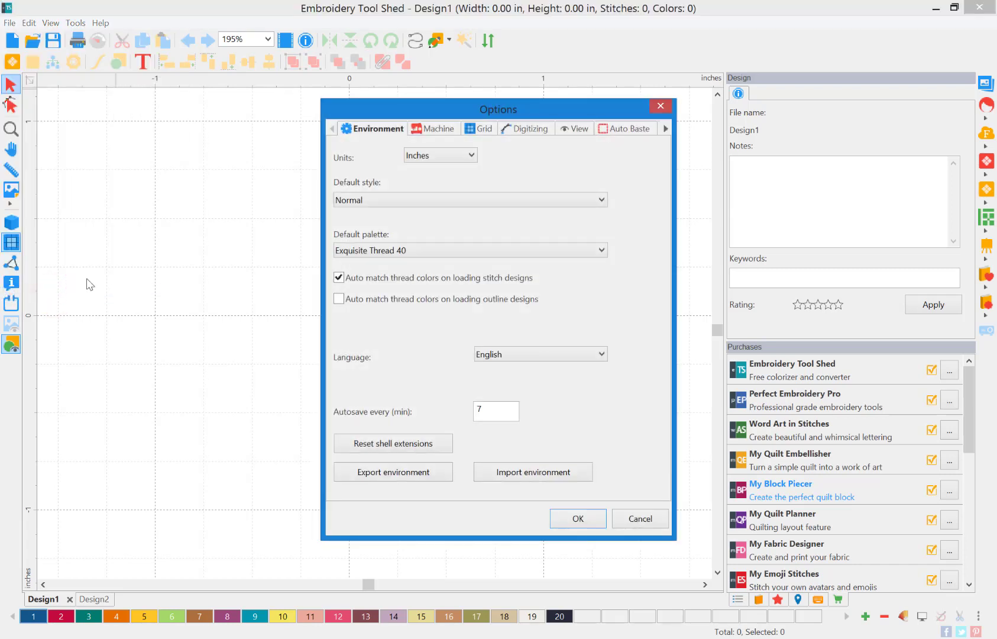
click(480, 130)
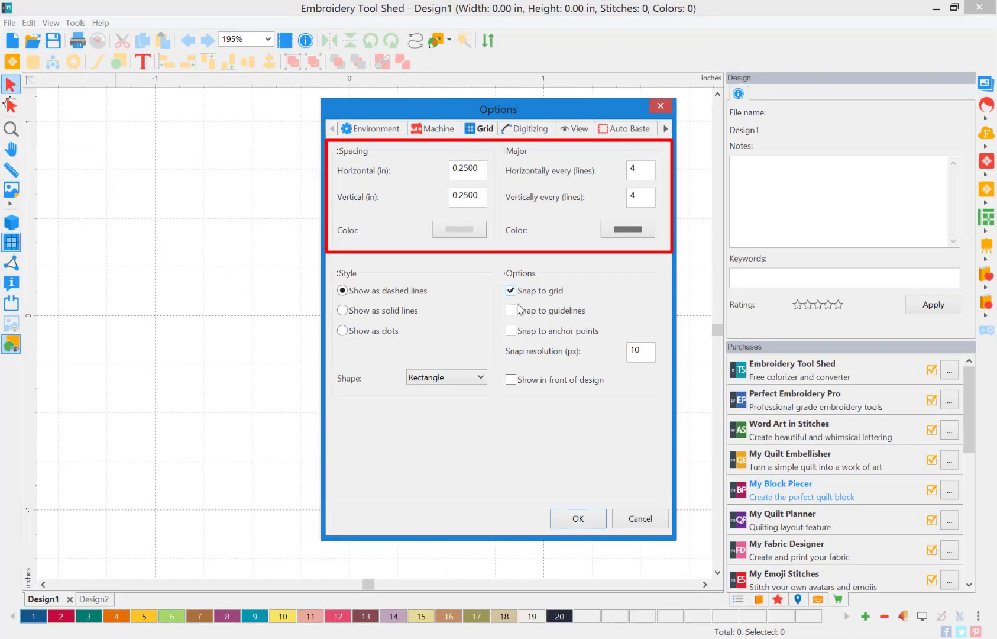
click(580, 518)
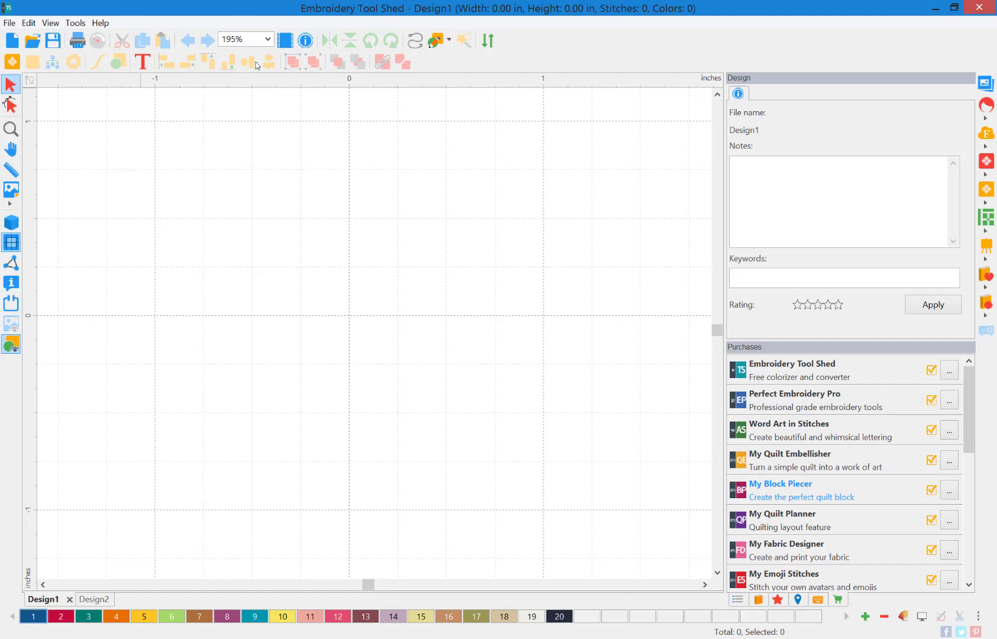
- Place vertical guidelines at -2 and 2 inches and horizontal guidelines at 2 and -2 inches to frame a 4-inch block
click(267, 40)
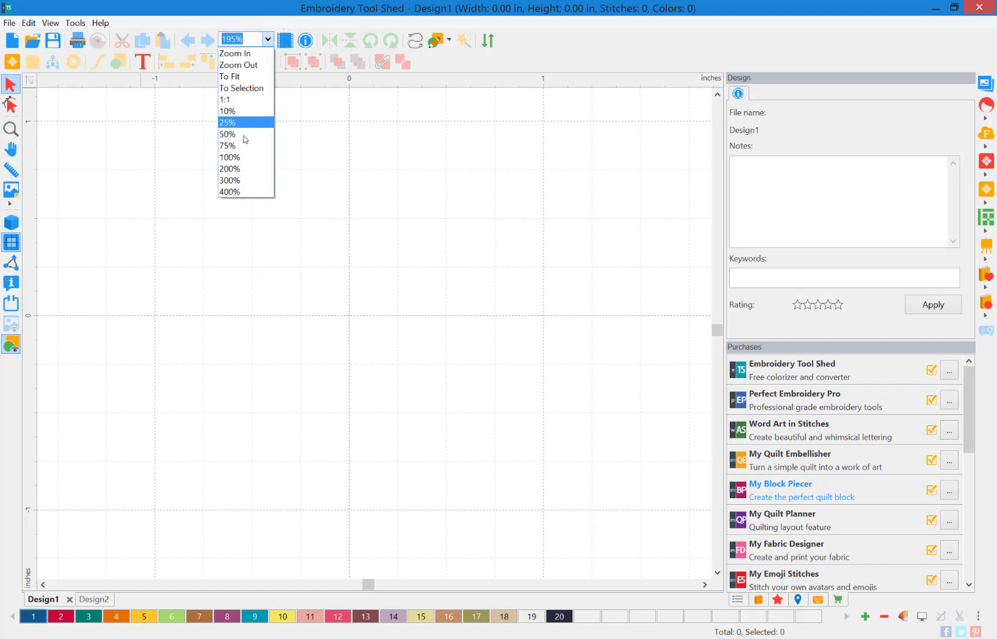
click(245, 157)
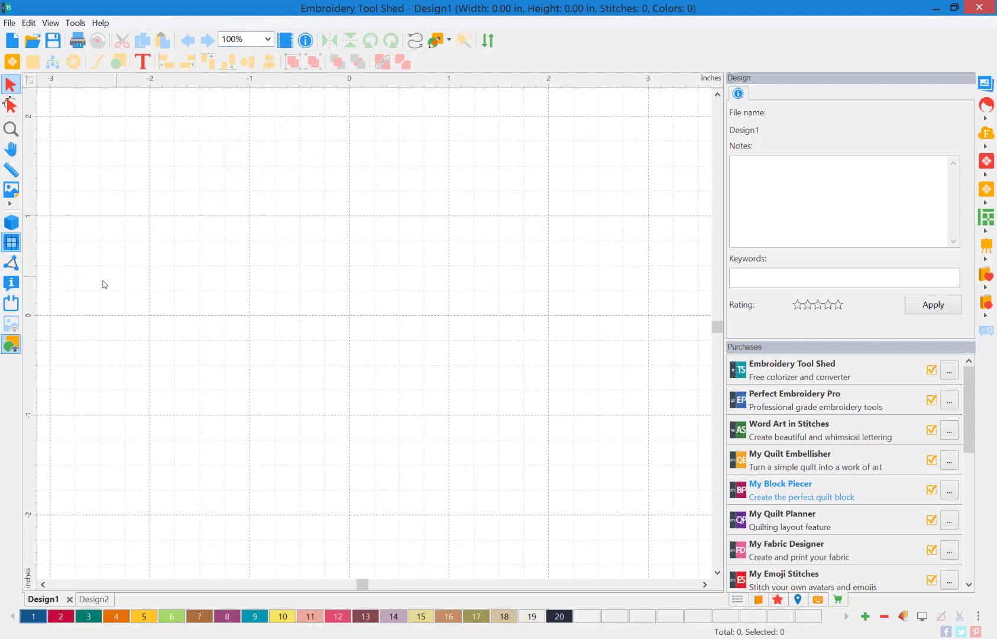
click(30, 286)
drag(30, 288, 150, 306)
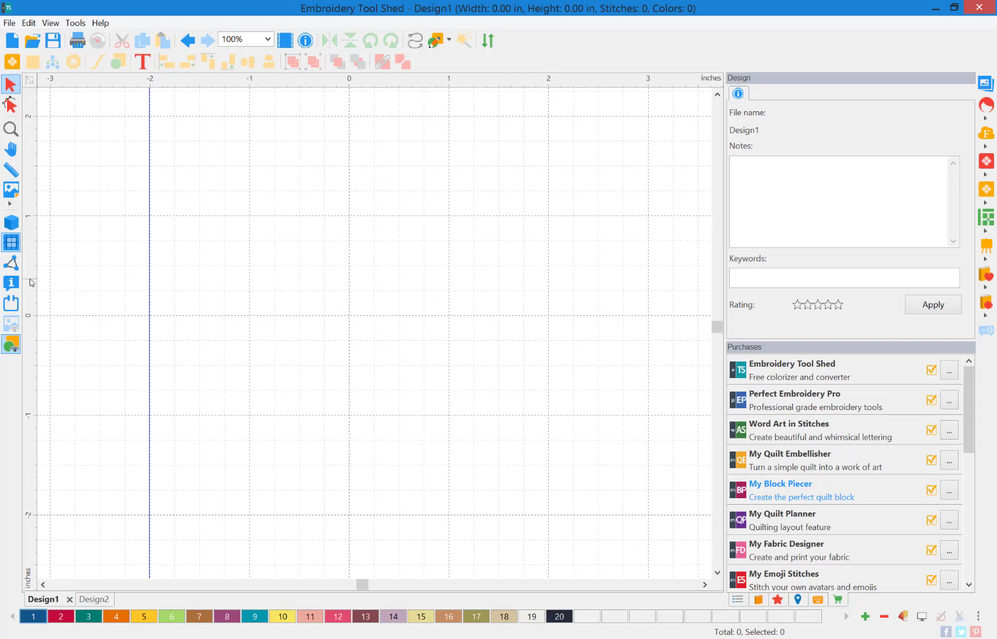
drag(31, 282, 549, 342)
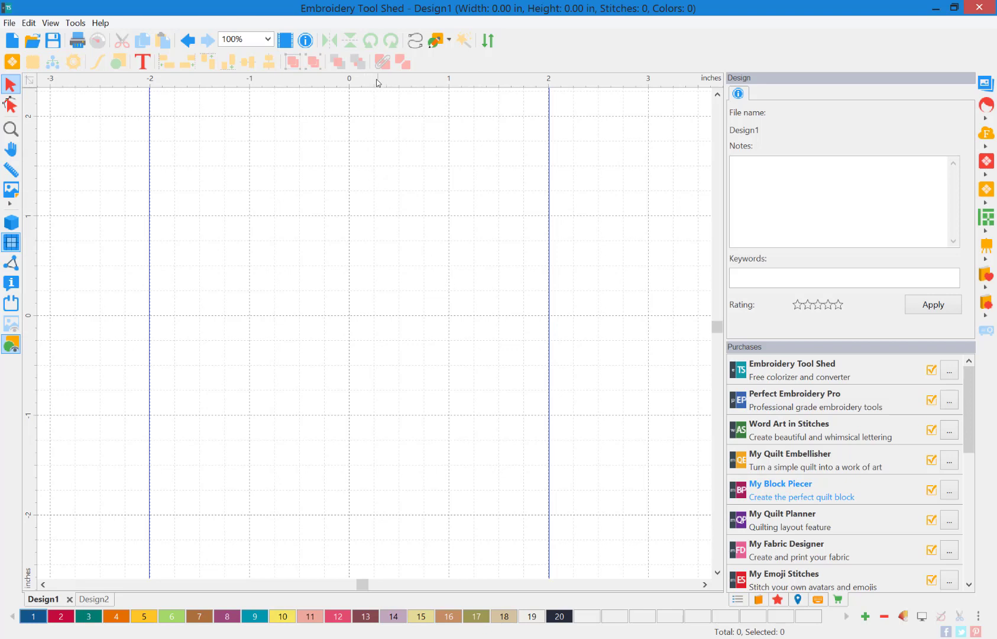
drag(377, 81, 395, 518)
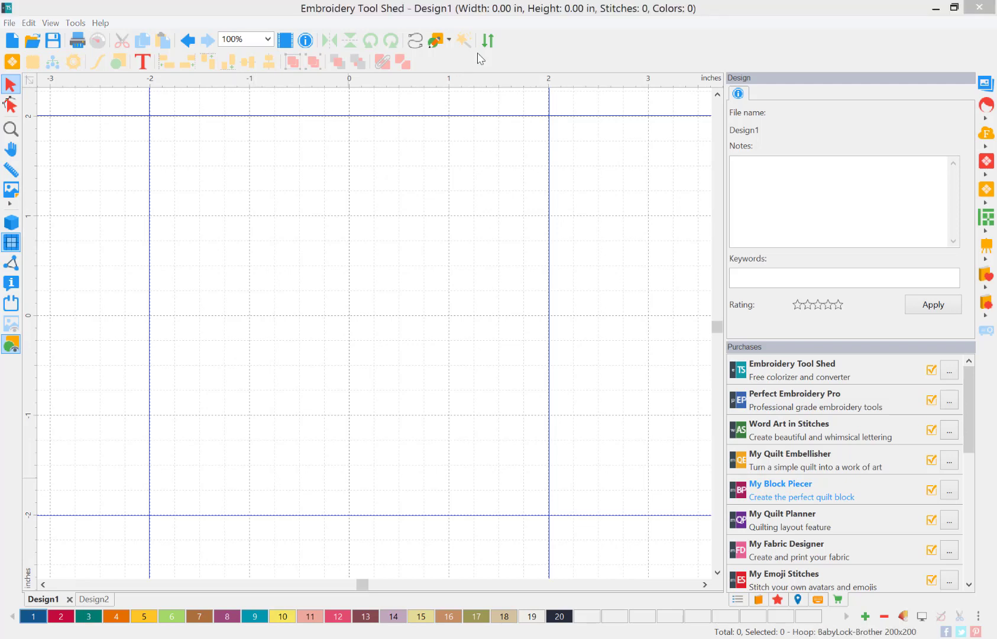
- Draw a closed triangle with the Pen artwork tool through the block's upper-left, lower-right and lower-left guideline corners
click(449, 41)
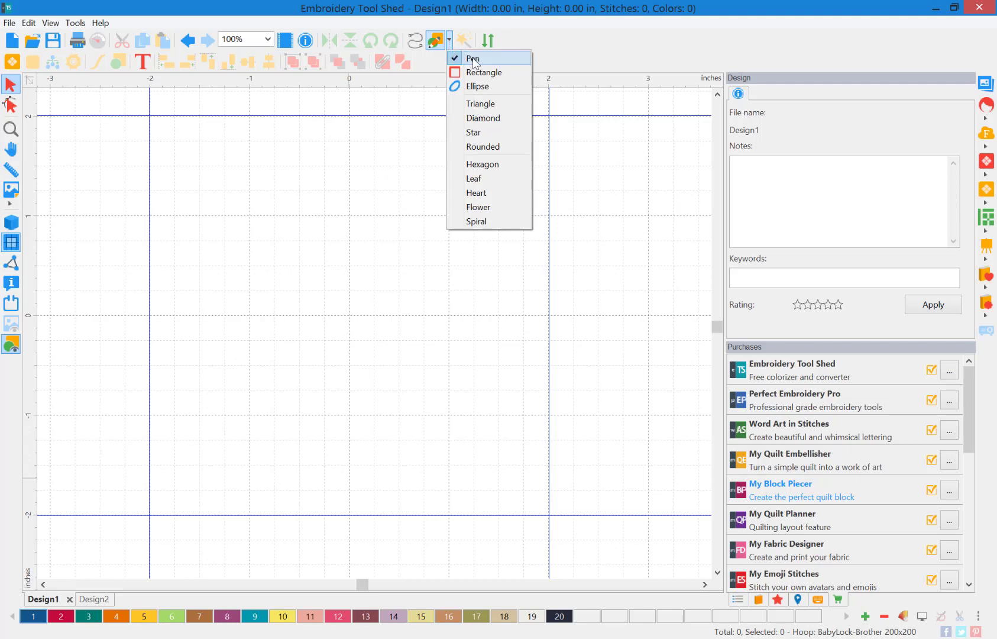
click(473, 59)
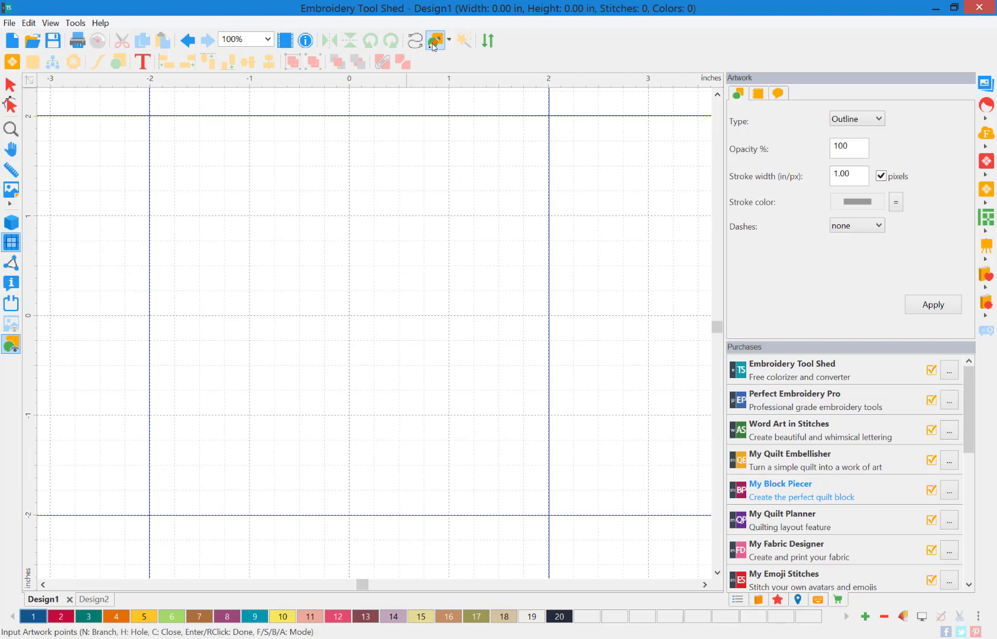
click(150, 116)
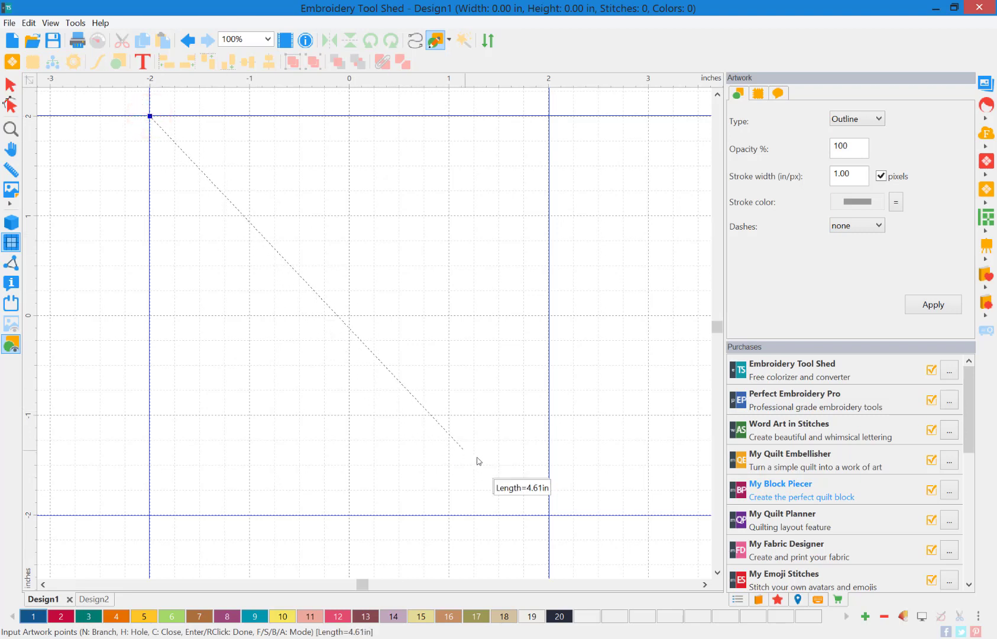
click(550, 514)
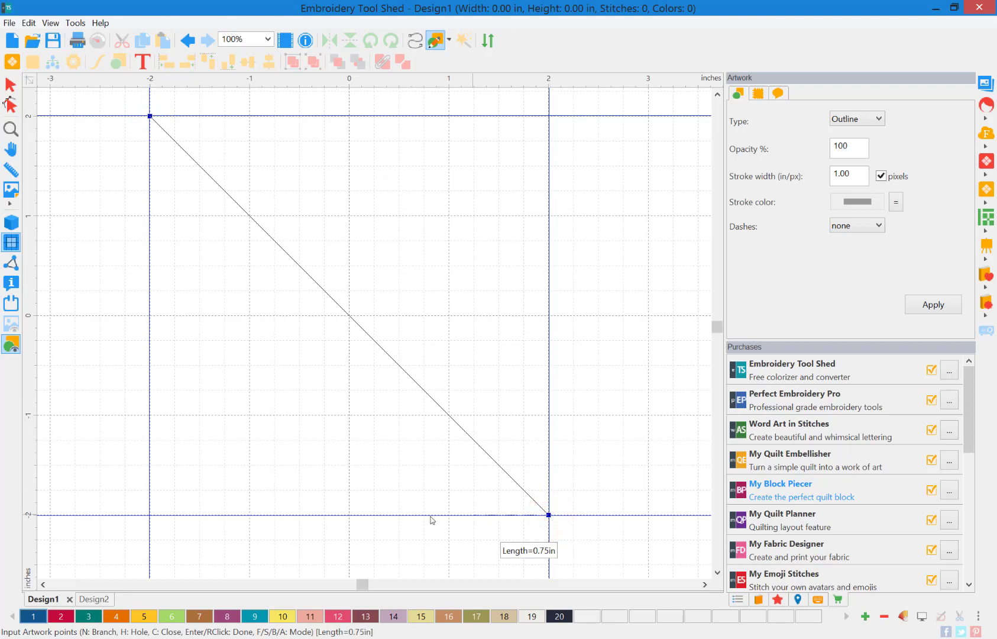
click(150, 514)
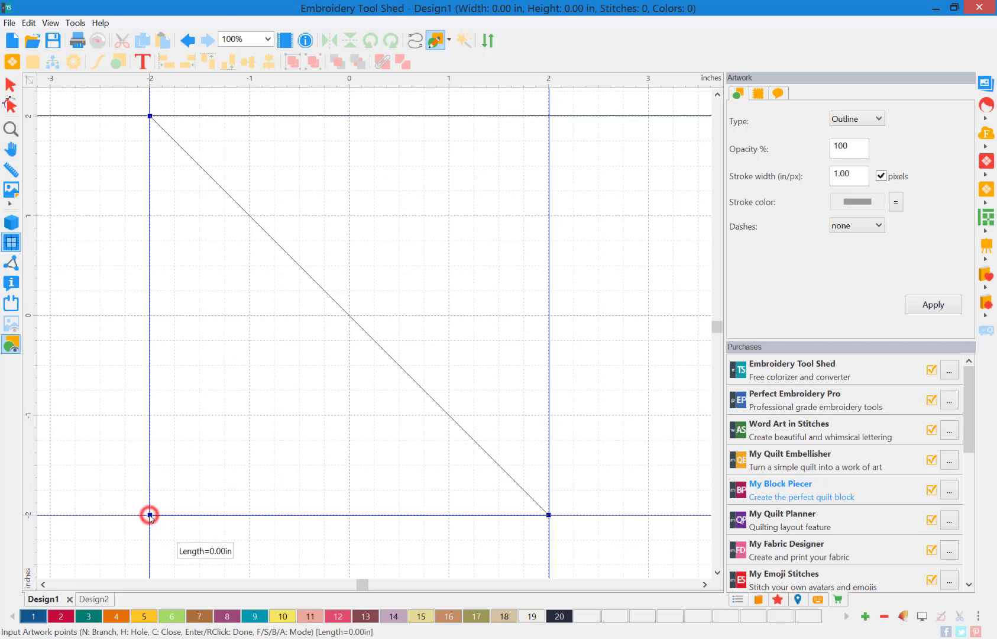
click(150, 116)
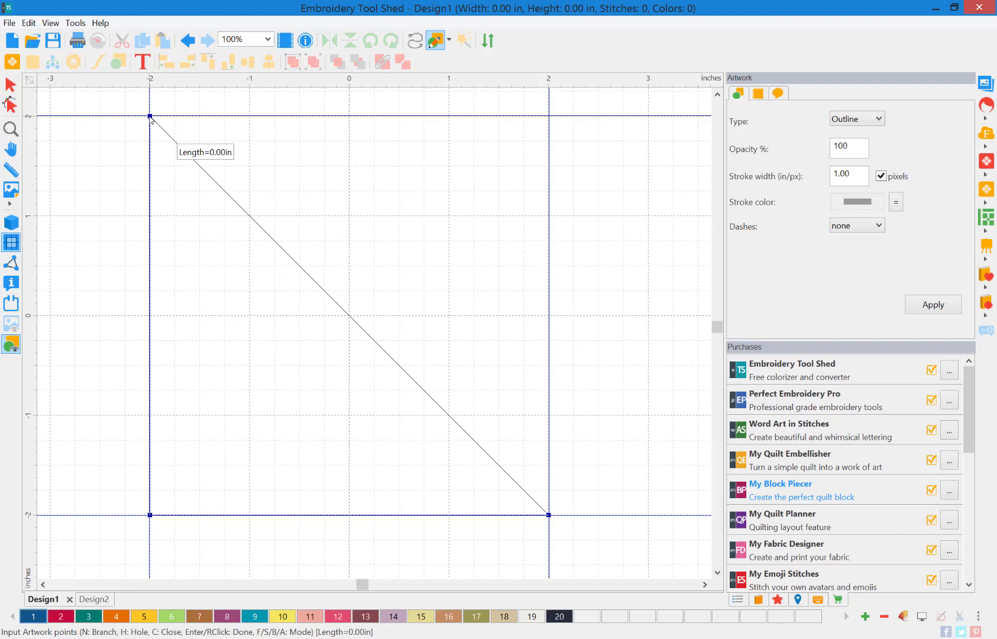
right_click(150, 118)
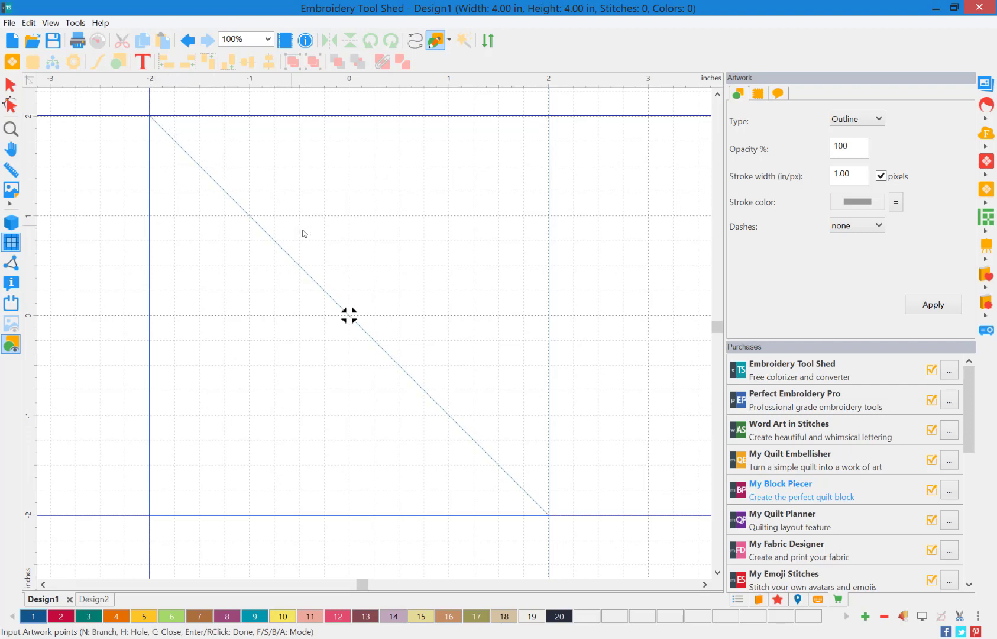
- Draw a closed upper triangle from the block's upper-right corner through the center to the upper-left corner and back
click(549, 116)
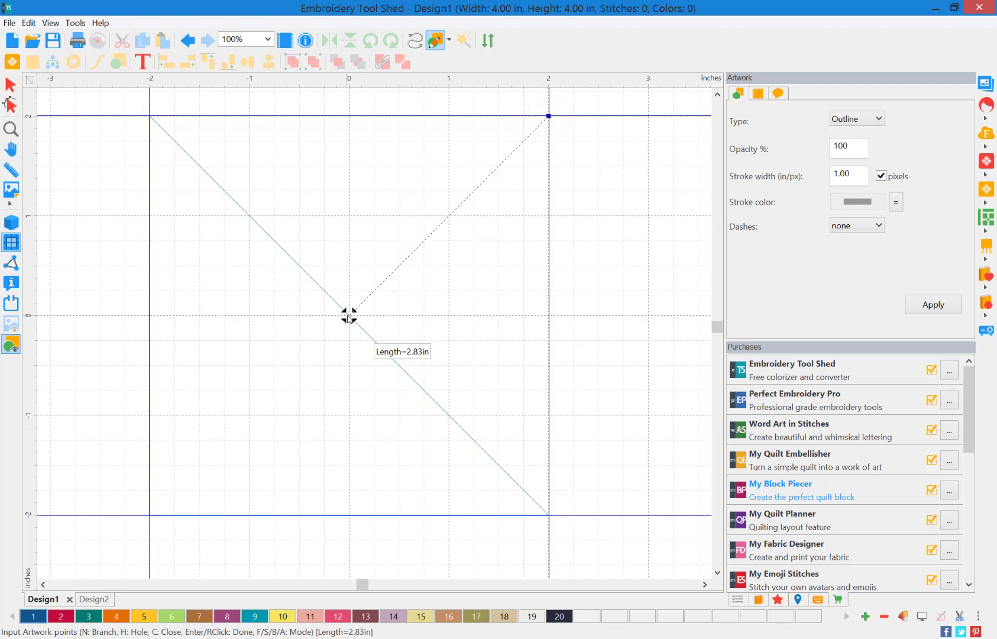
click(349, 315)
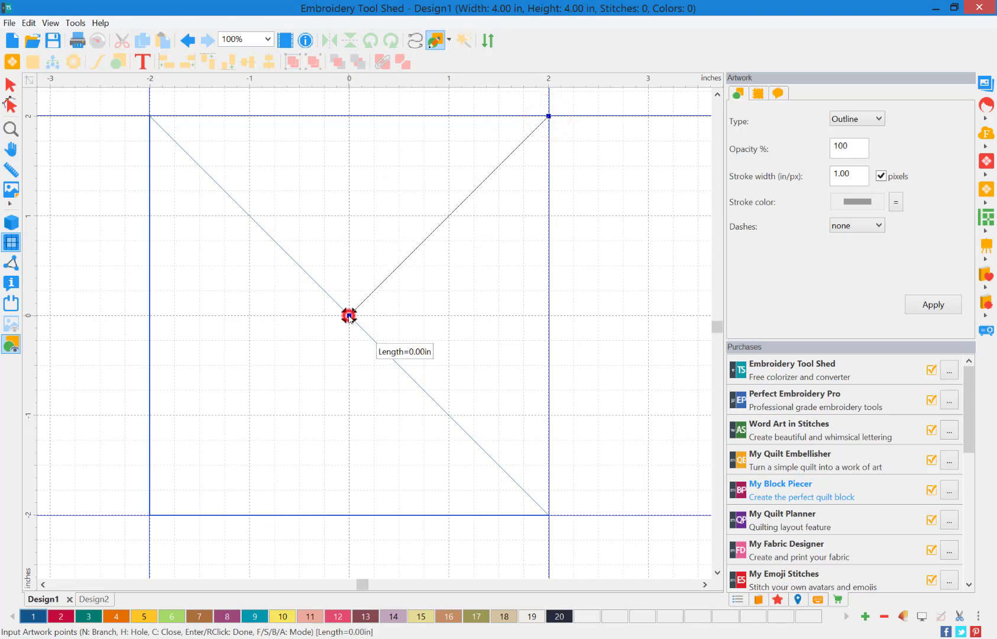
click(151, 116)
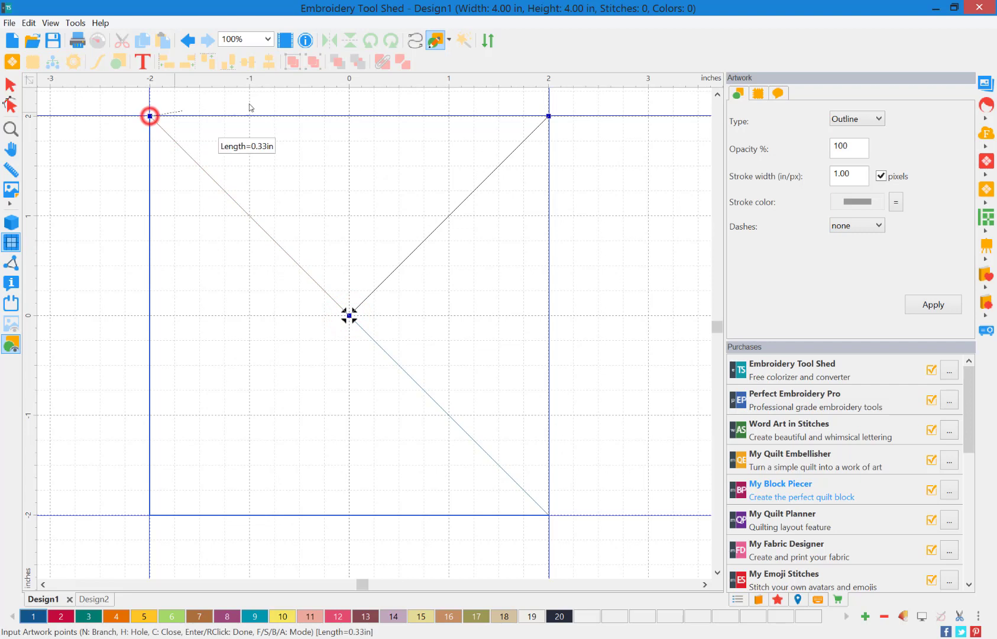
click(548, 117)
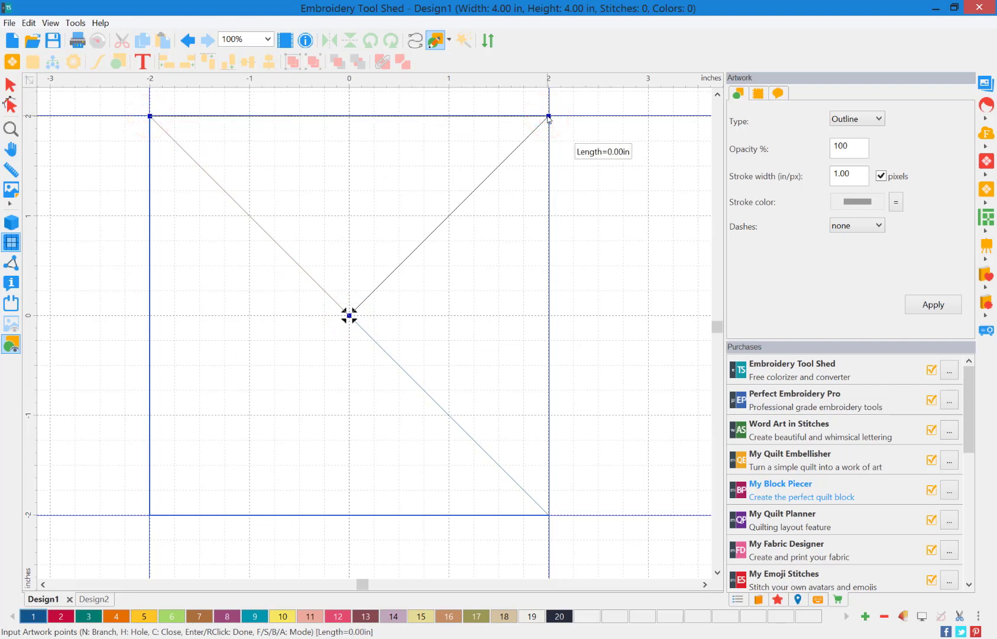
right_click(548, 116)
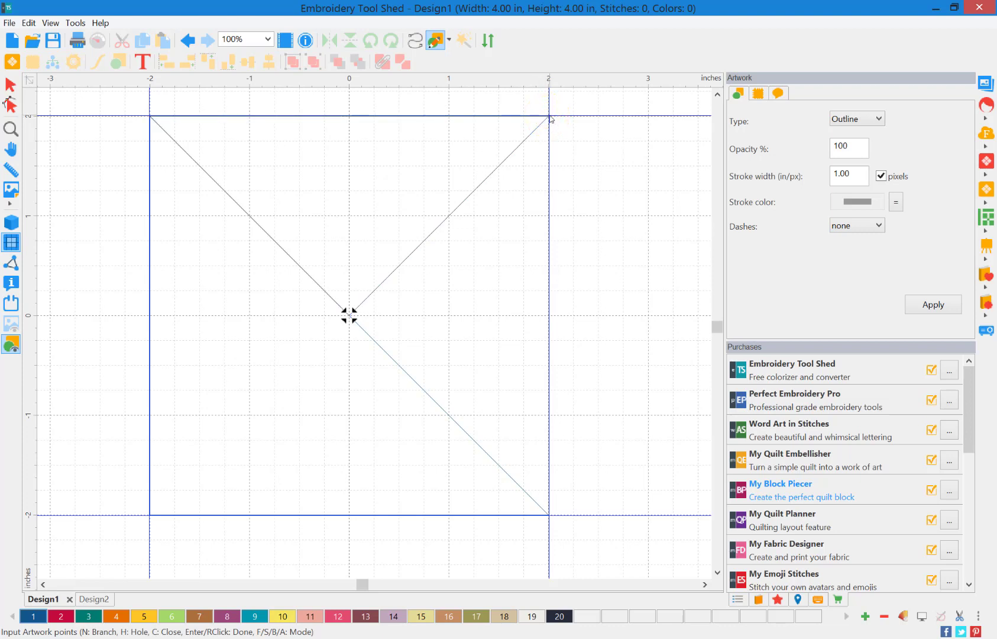
- Draw a closed triangle along the block's right side joining the upper-right corner, lower-right corner and block center
click(549, 116)
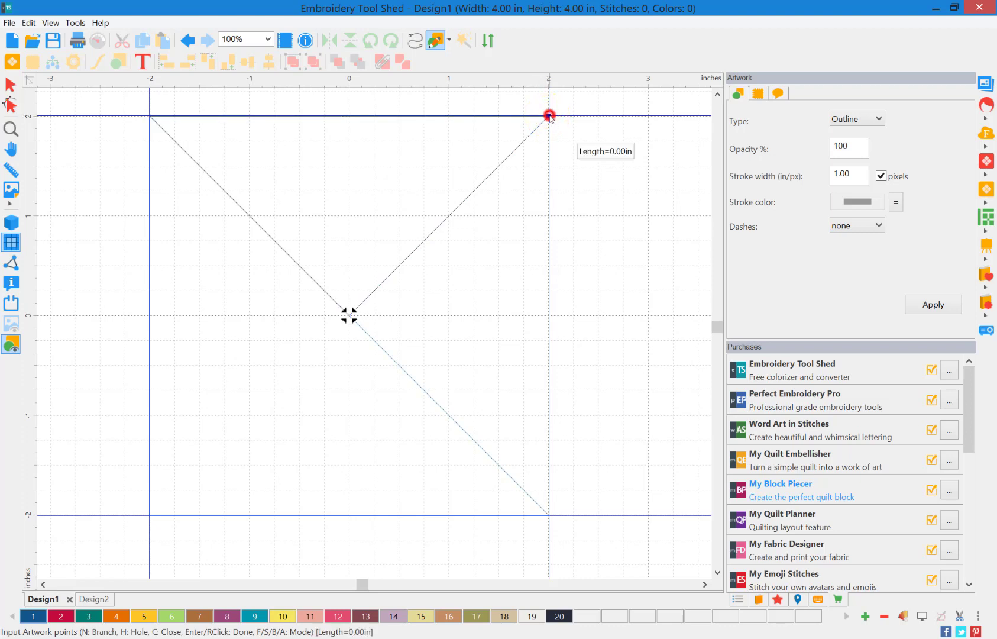
click(549, 515)
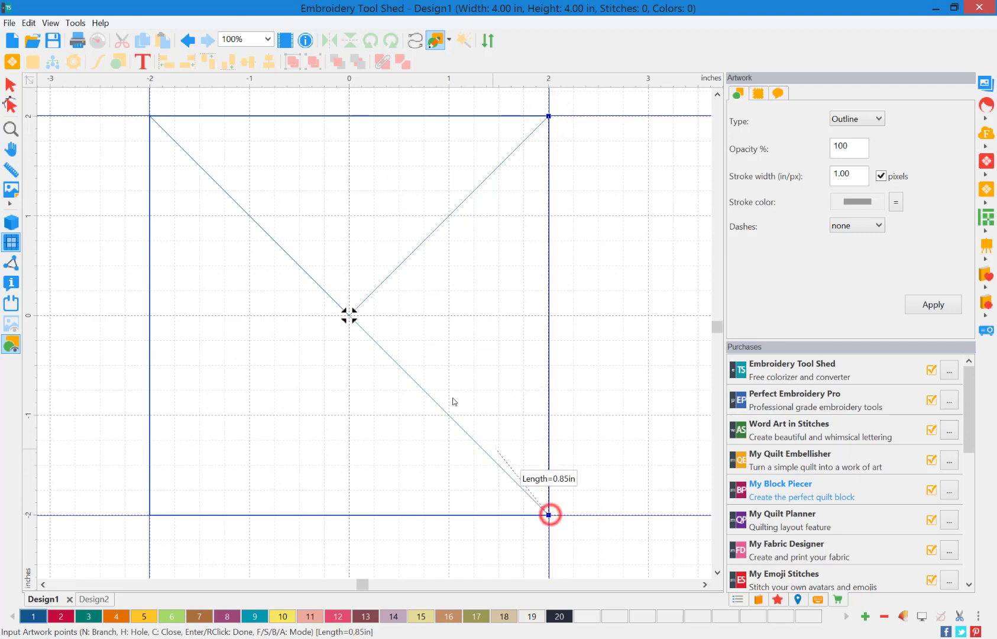
click(349, 316)
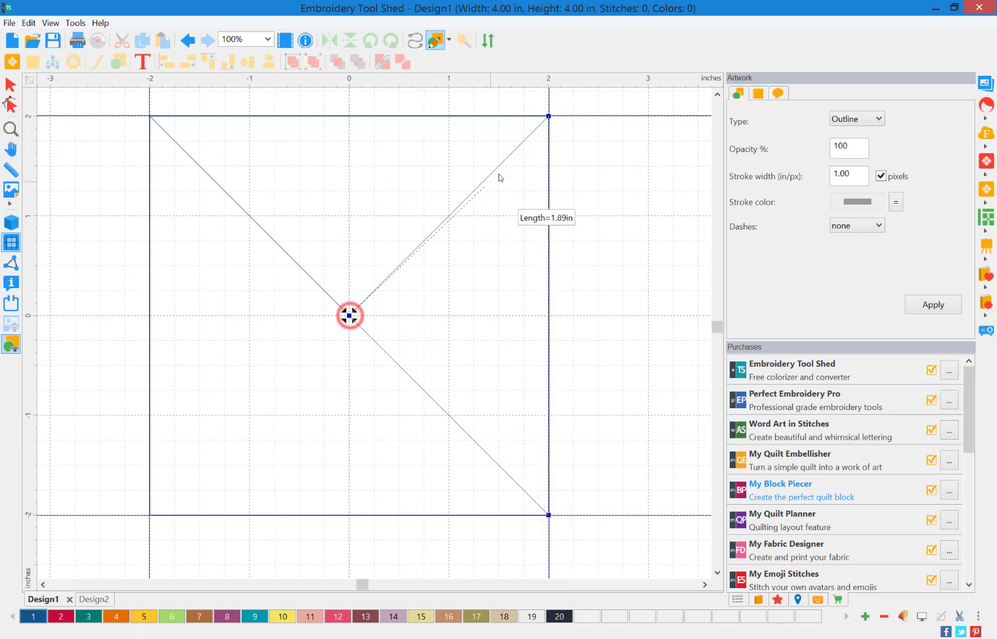
click(550, 117)
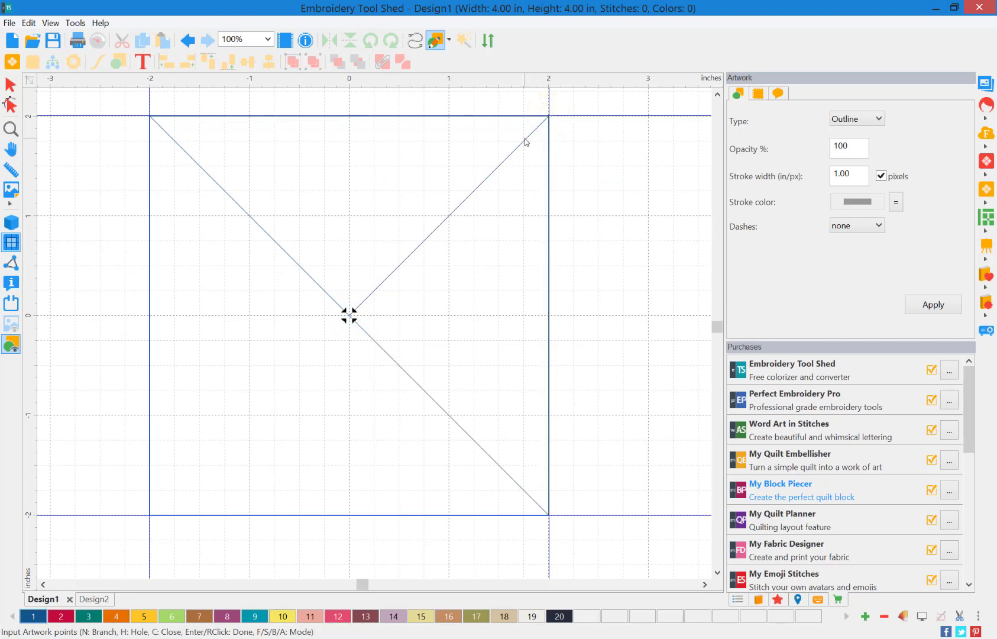
- Select all three triangles, auto build their piecing workflow for the BabyLock-Brother 200x200 hoop and preview the output
click(13, 86)
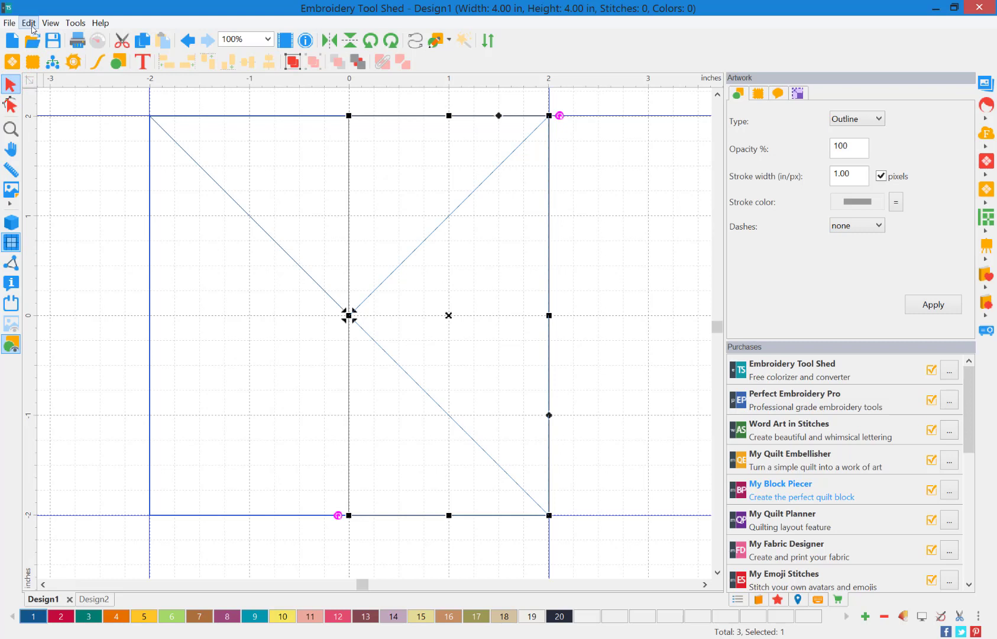
click(32, 26)
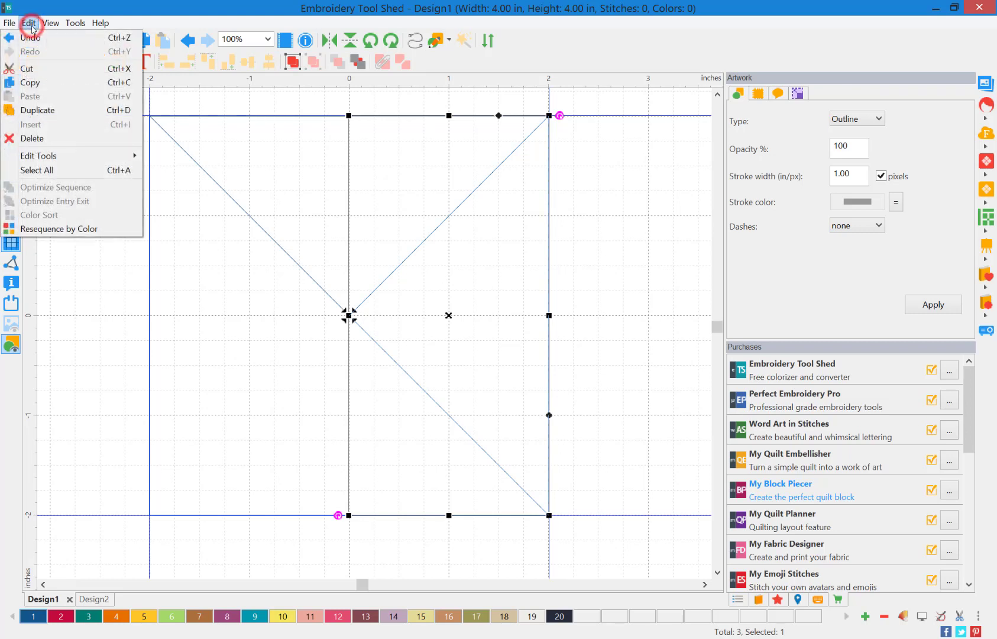
click(82, 171)
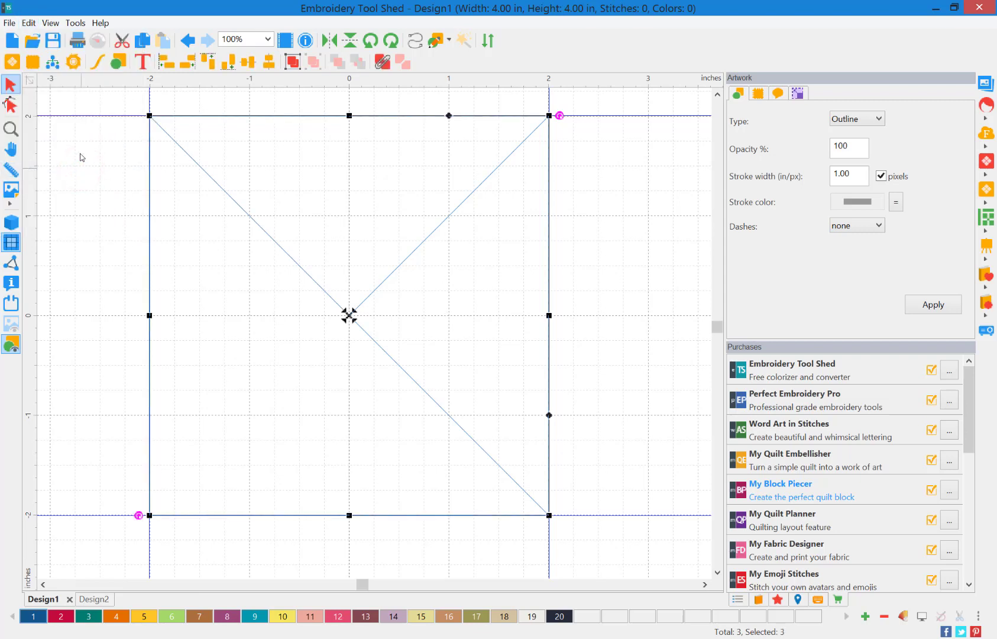
click(53, 62)
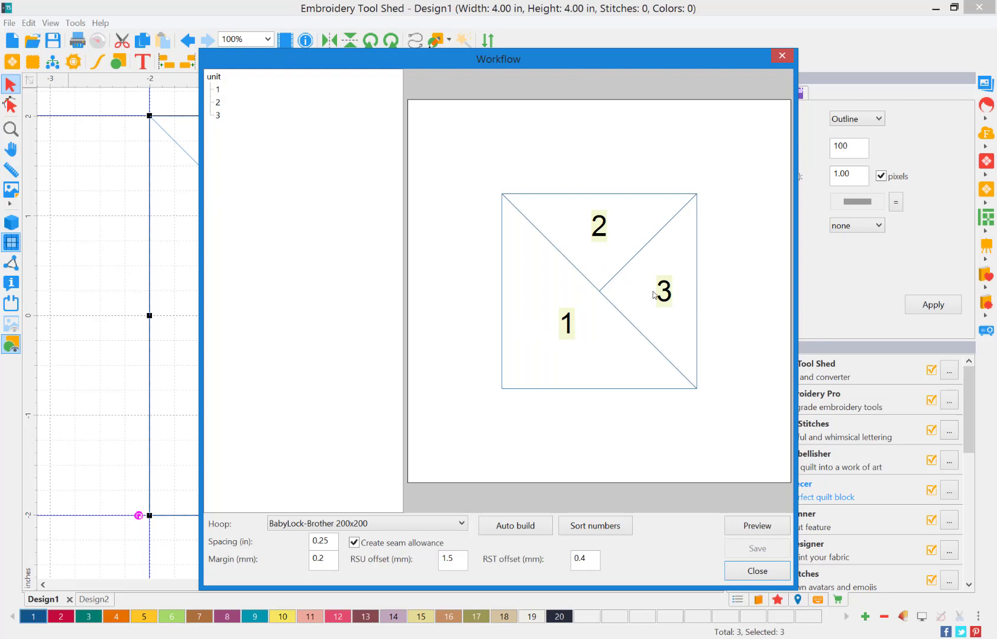
click(516, 527)
click(754, 532)
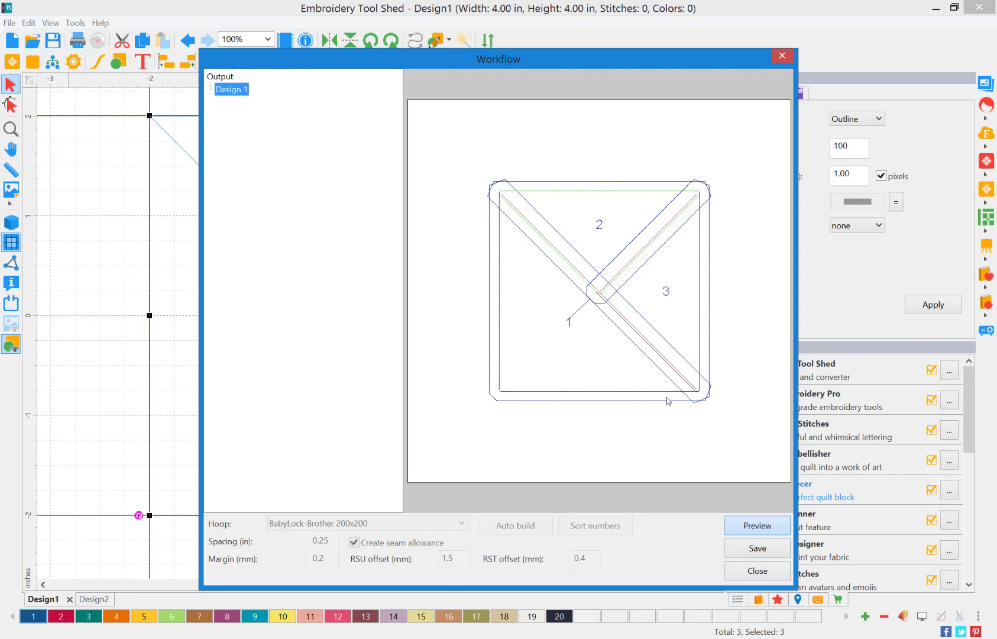
- Start saving the workflow's output design and open the choice of file formats
click(779, 552)
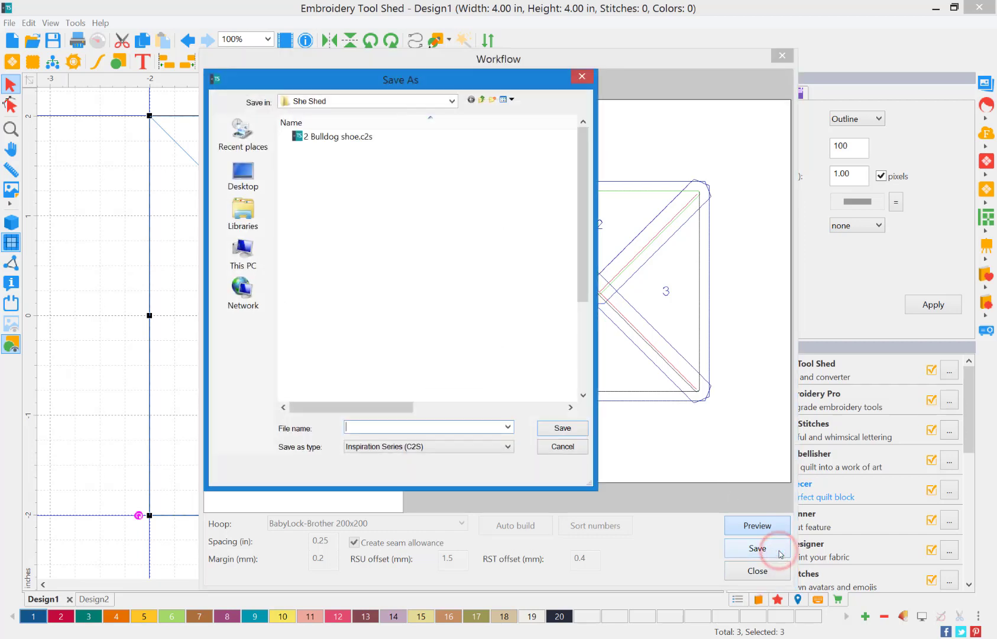
click(448, 447)
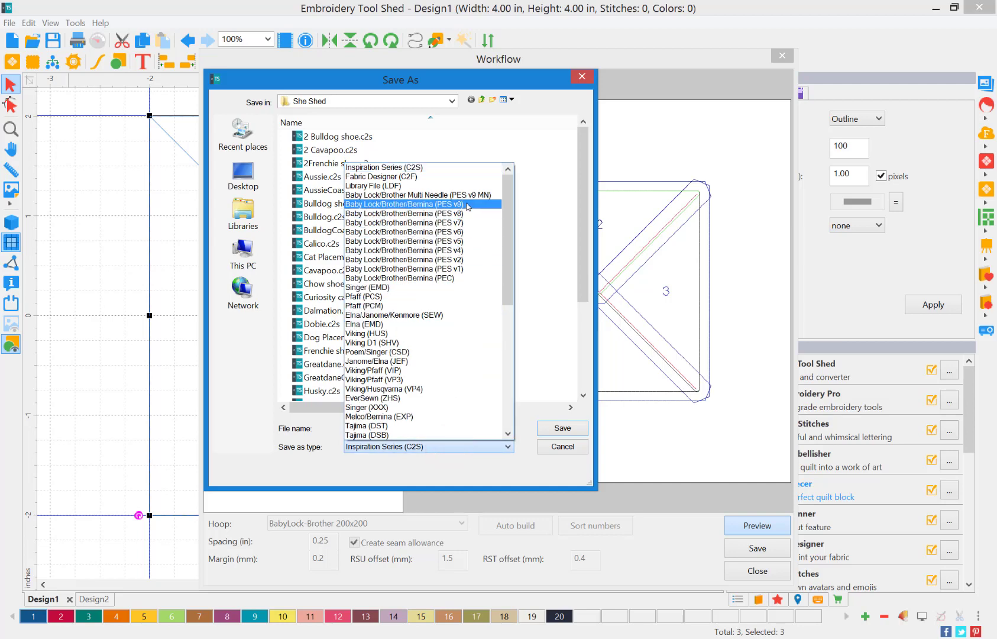